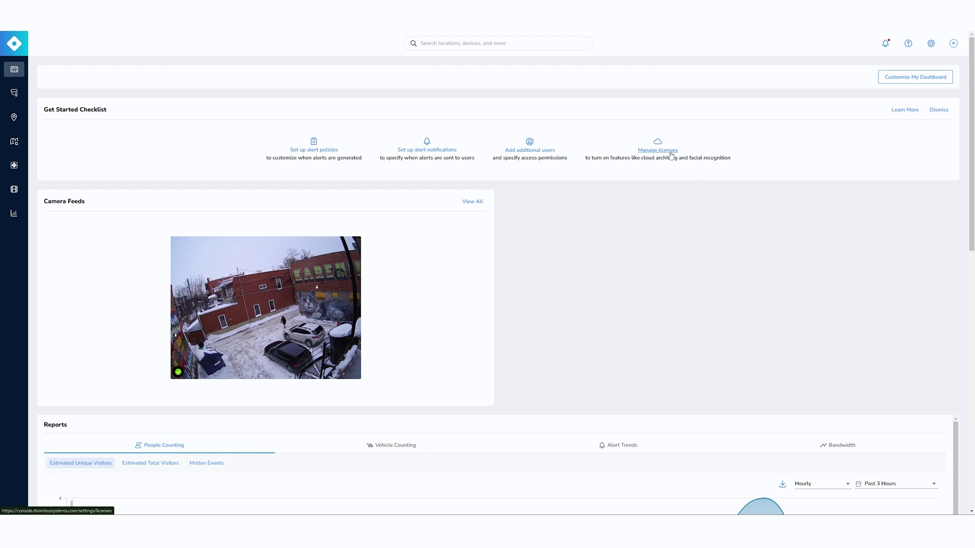
Open license management and review the Enterprise license and features of Pipl - Camera 1, trying to unassign the license without saving.
click(671, 155)
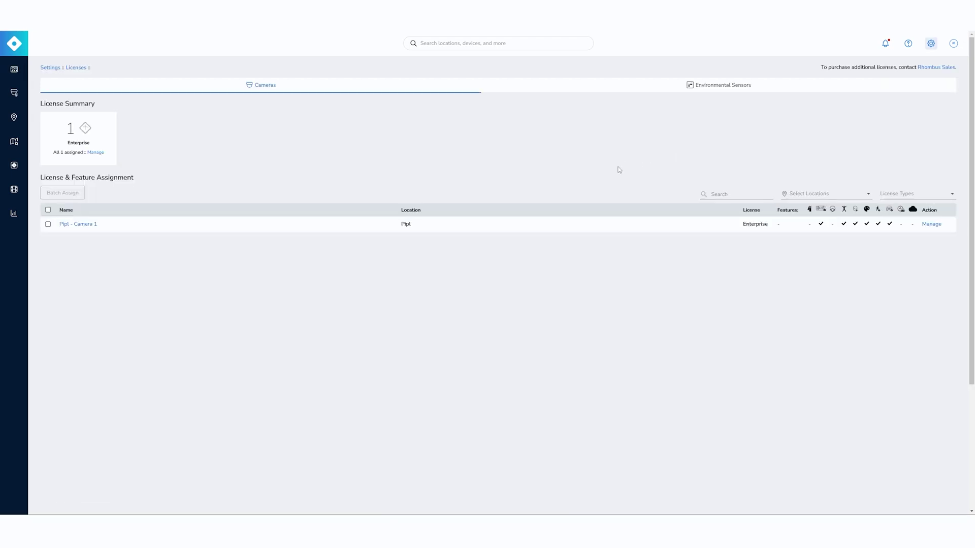
mouse_move(85, 229)
click(932, 225)
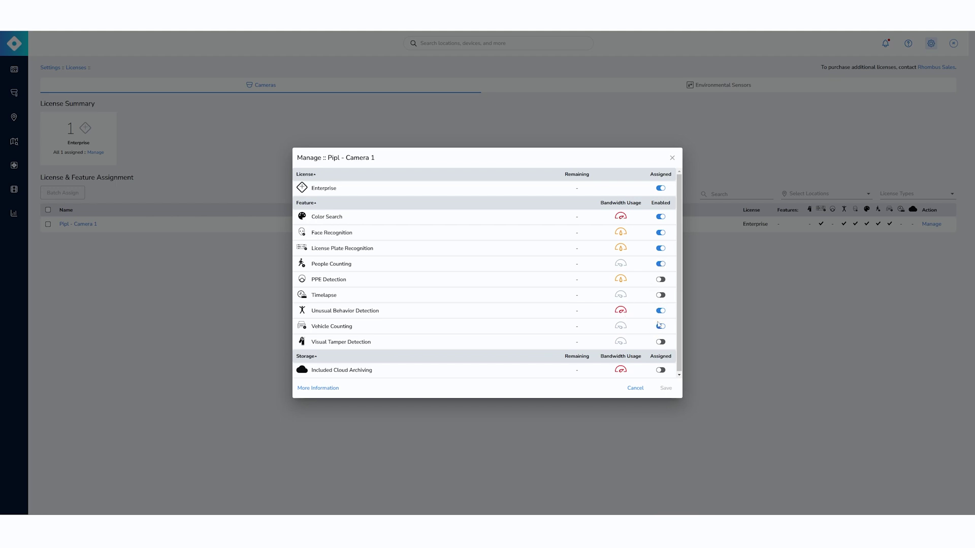
click(661, 189)
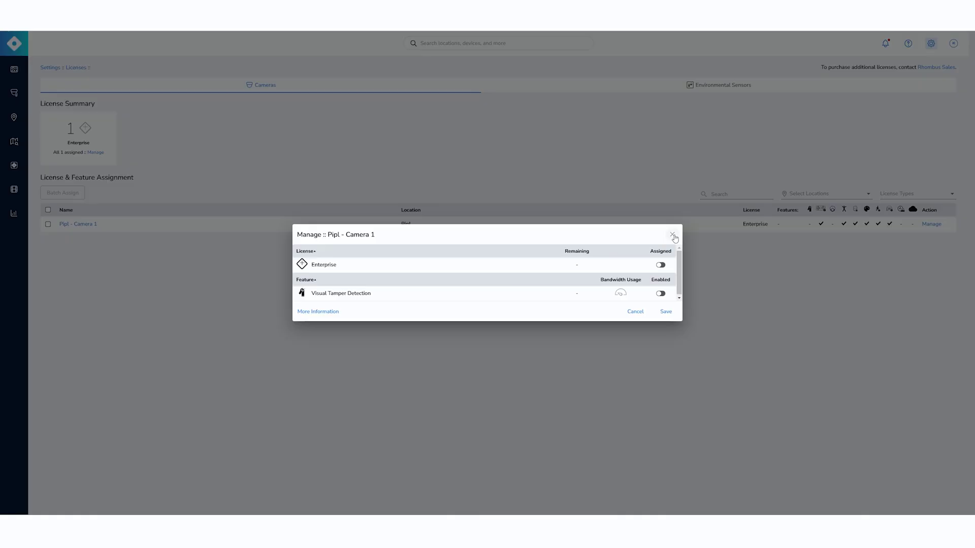
click(673, 236)
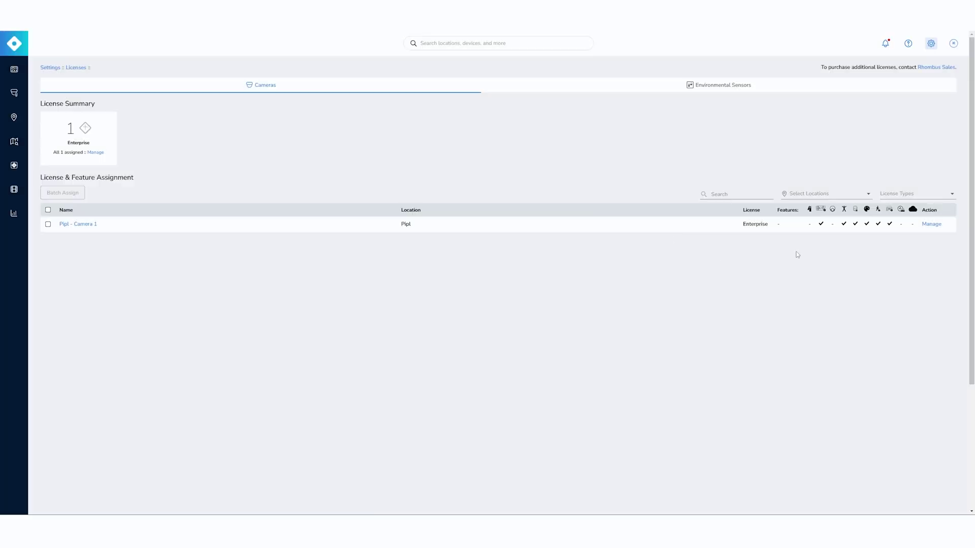
Check the options offered by the license type and location filters for the camera licenses.
click(951, 195)
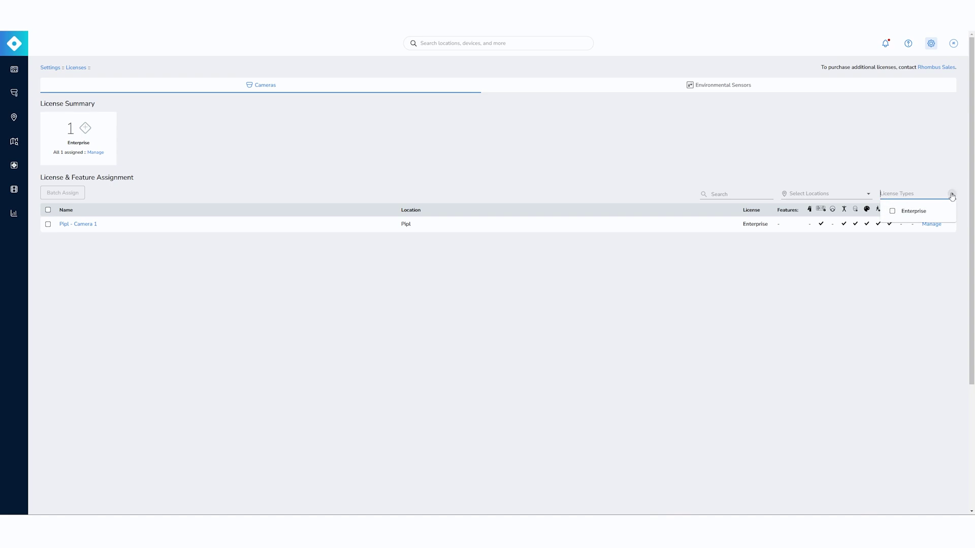
click(951, 196)
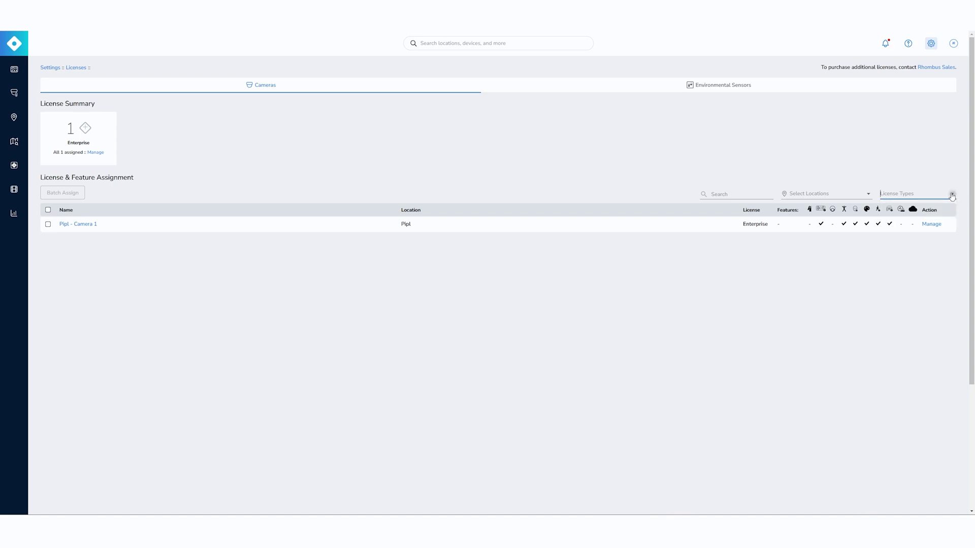
click(865, 193)
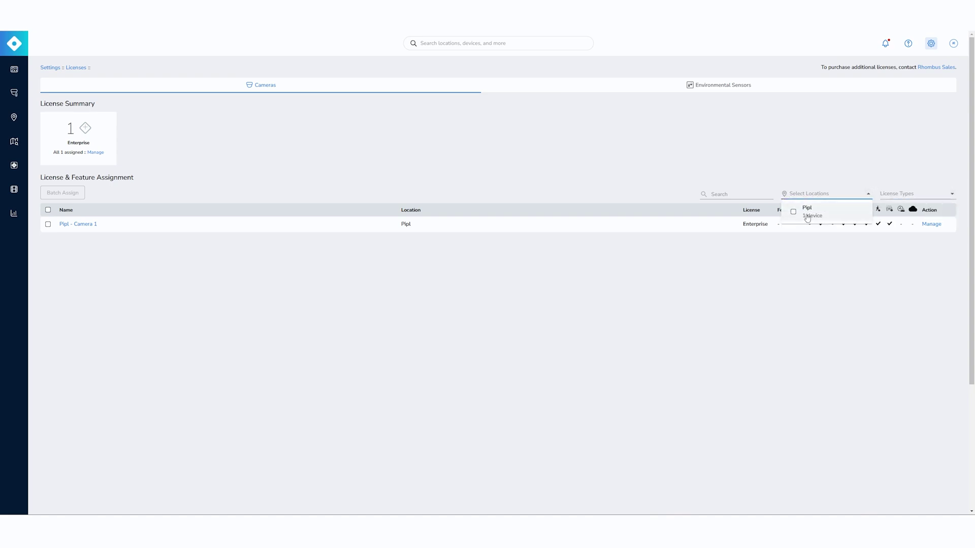
click(806, 262)
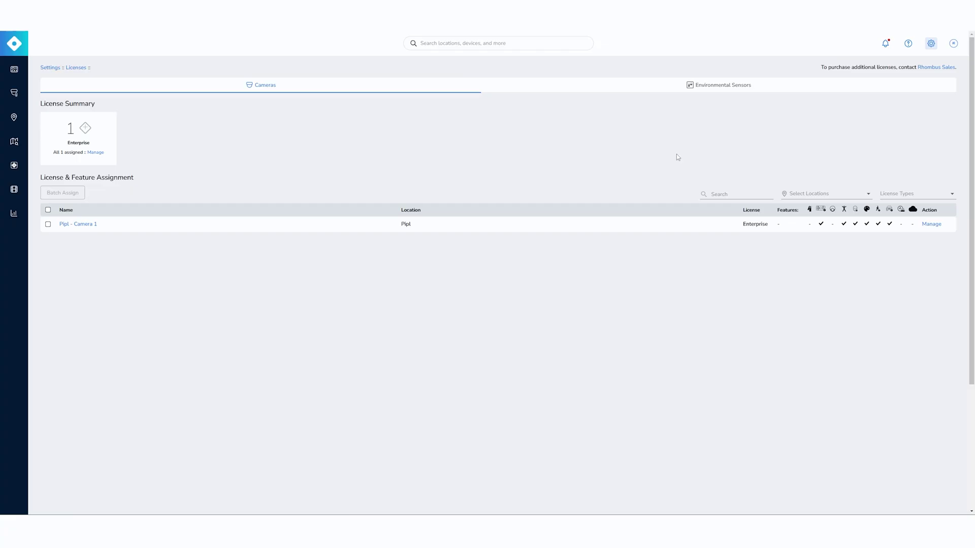
Review the license and feature assignment of Pipl - Environmental Gateway 1 among the environmental sensors, without changing it.
click(719, 91)
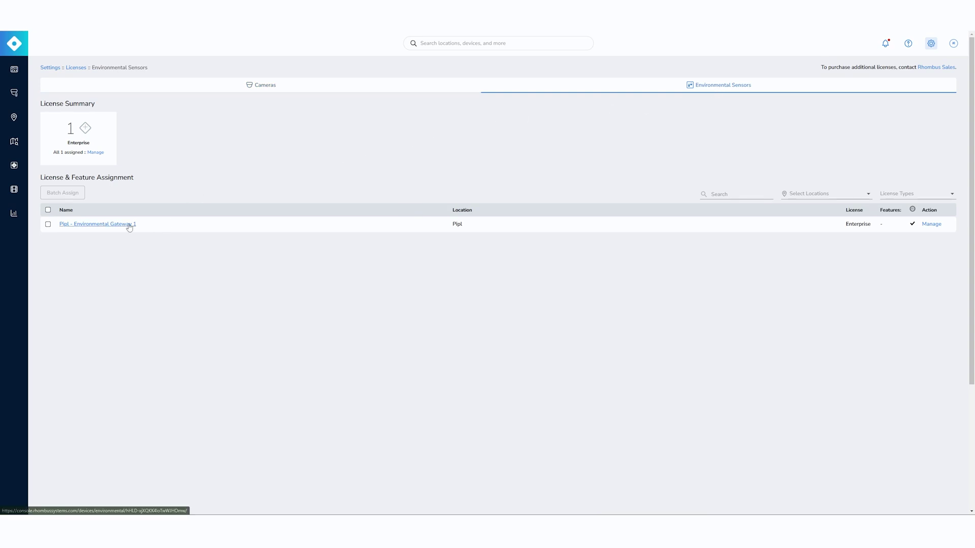
click(932, 225)
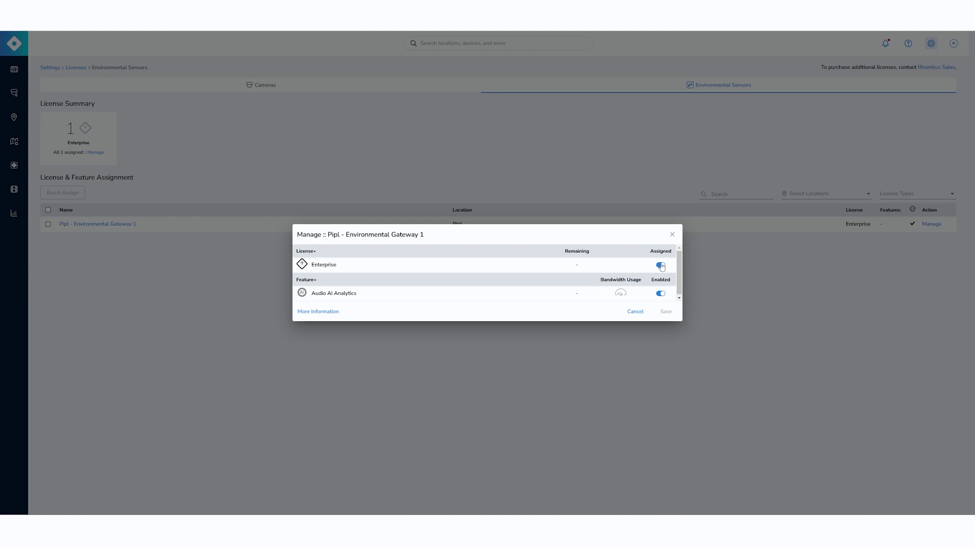
click(671, 235)
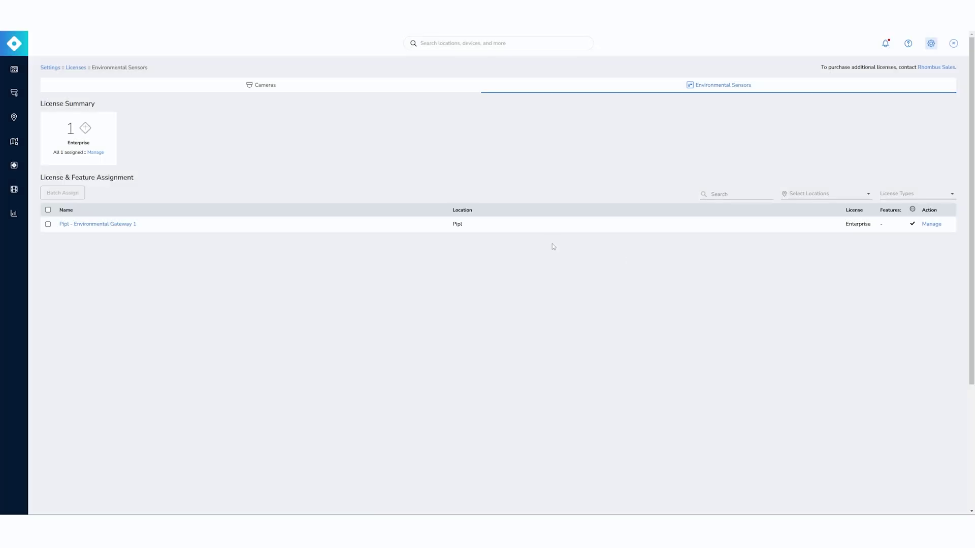
Return to the dashboard and look through its reports, including the Vehicle Counting graph.
click(14, 69)
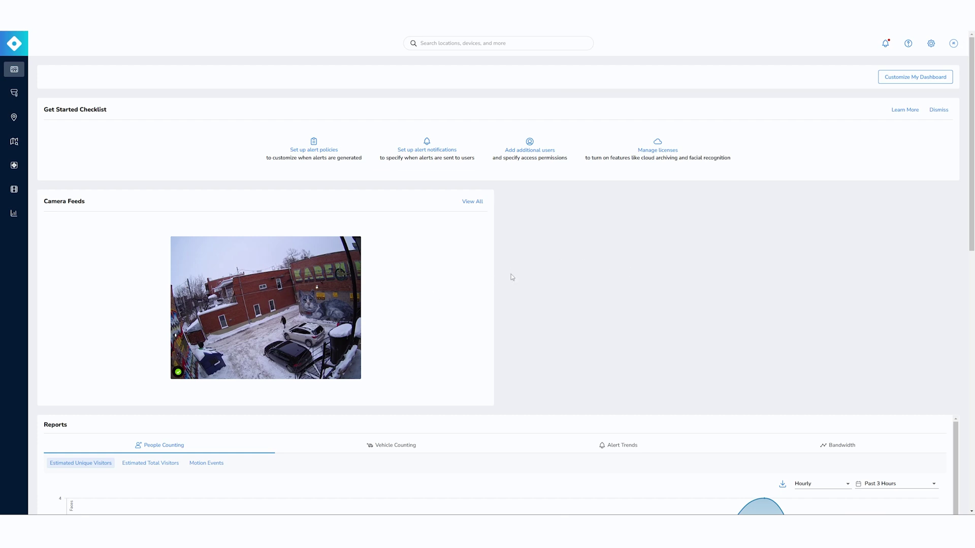
scroll(542, 259, down, 3)
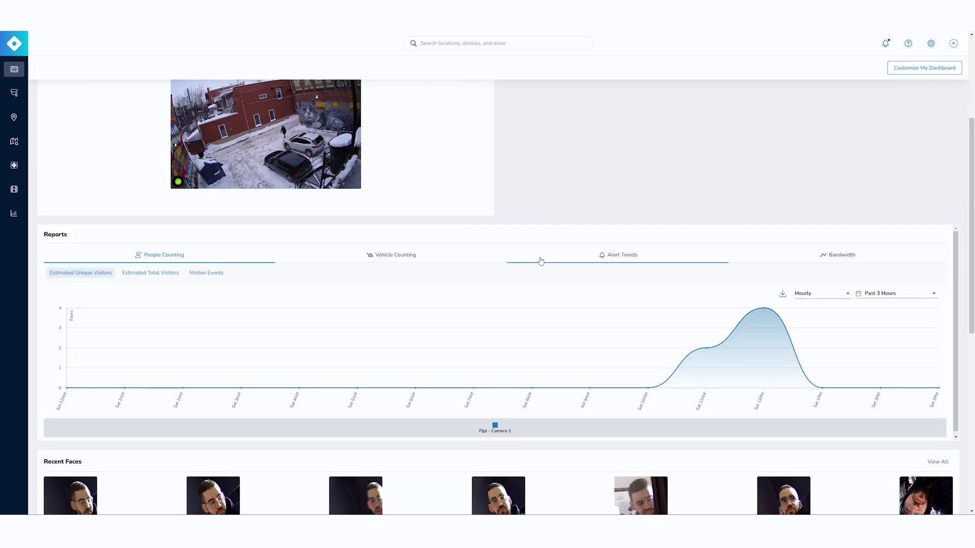
click(399, 262)
click(631, 263)
click(840, 259)
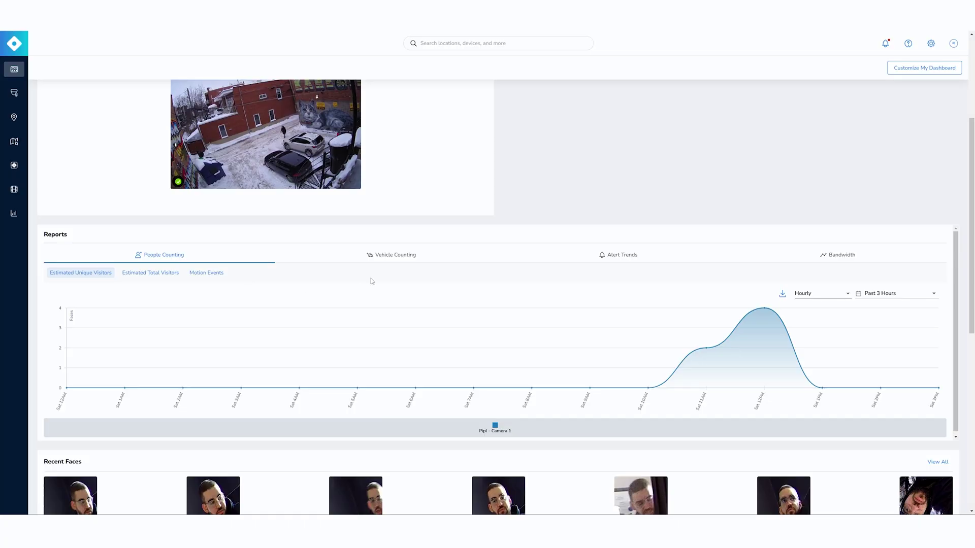
click(408, 263)
click(564, 254)
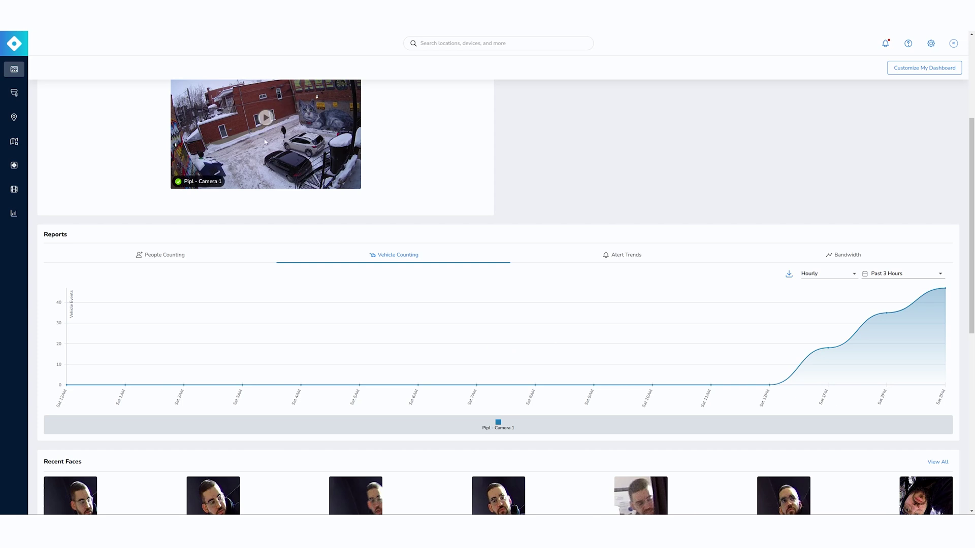
mouse_move(842, 321)
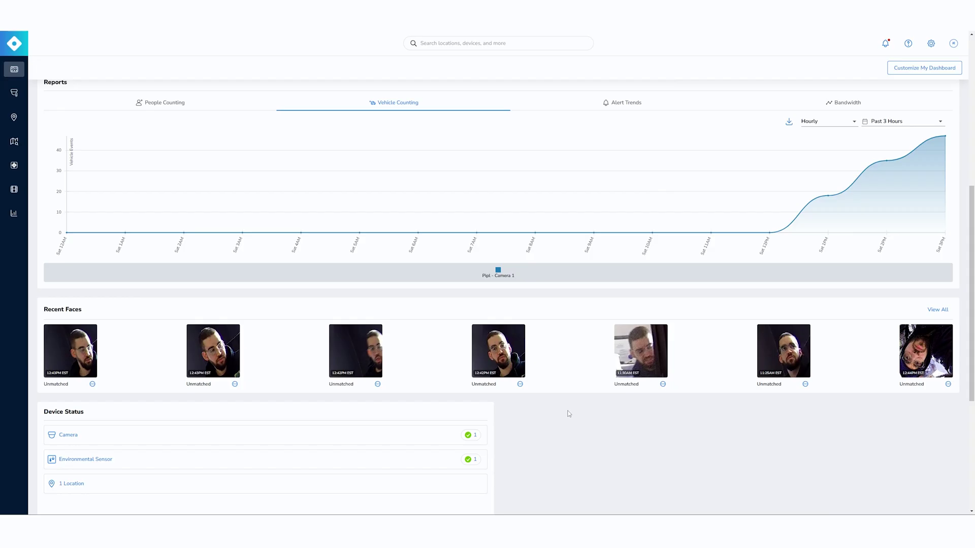
Open the event details of the last sighting in Recent Faces and pause its clip.
scroll(567, 412, down, 1)
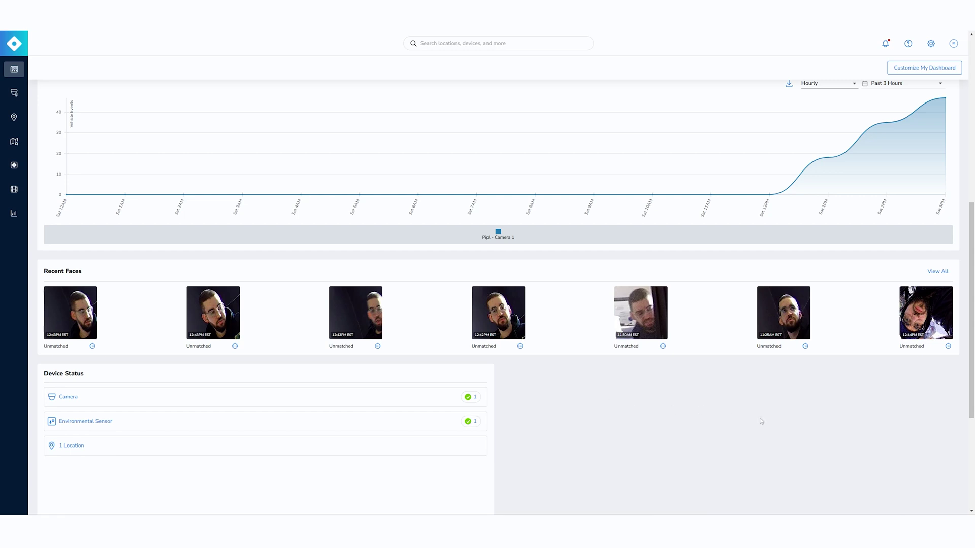
click(906, 325)
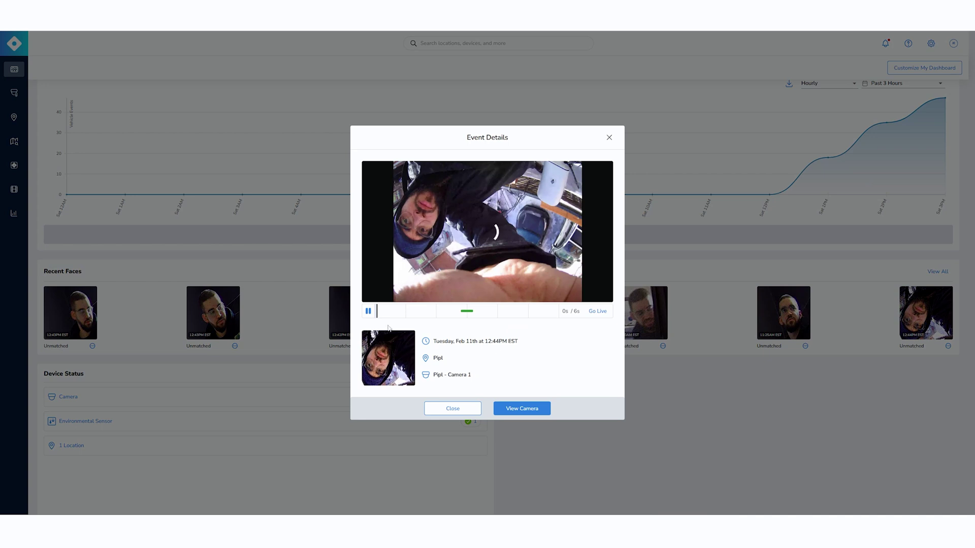
click(370, 313)
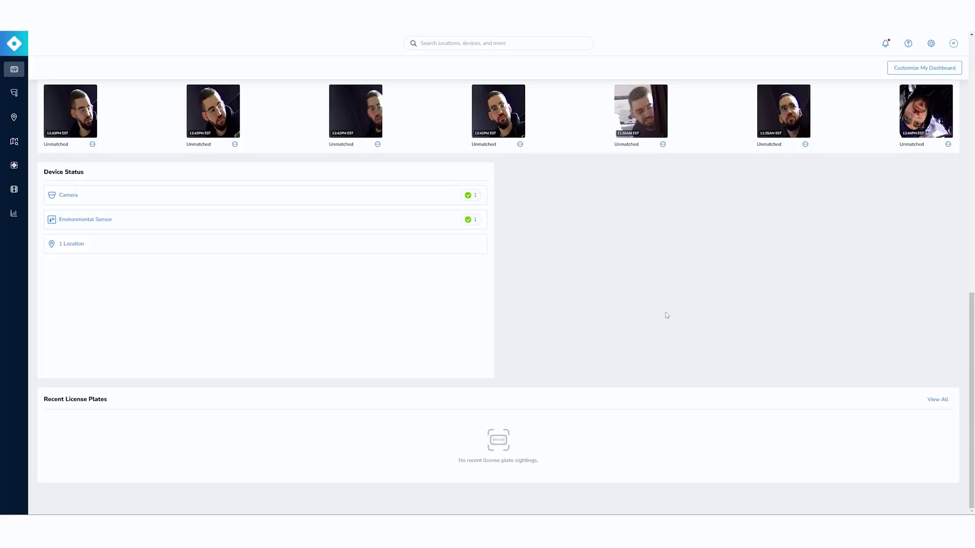
Customize the dashboard by moving the Device Status dashlet beside Camera Feeds, and save the layout.
scroll(680, 325, up, 10)
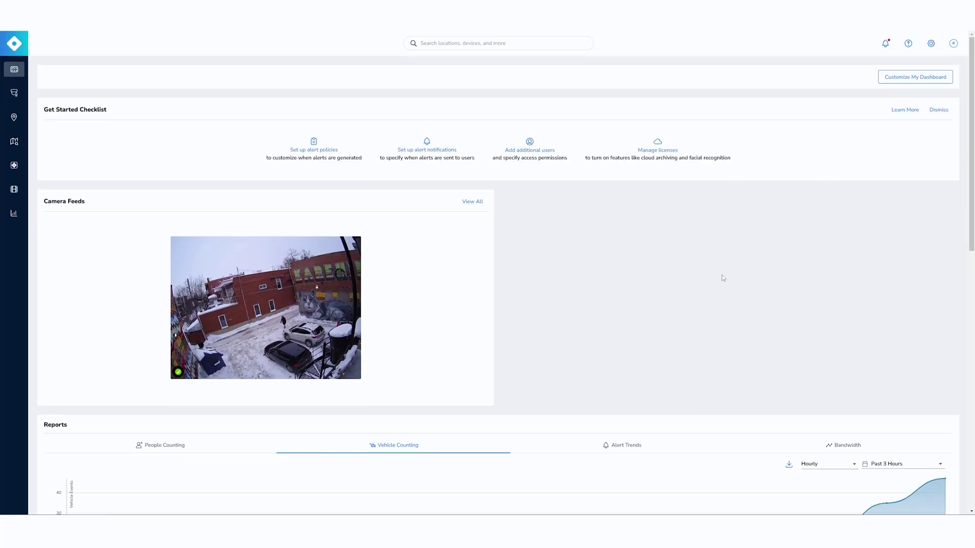
click(912, 79)
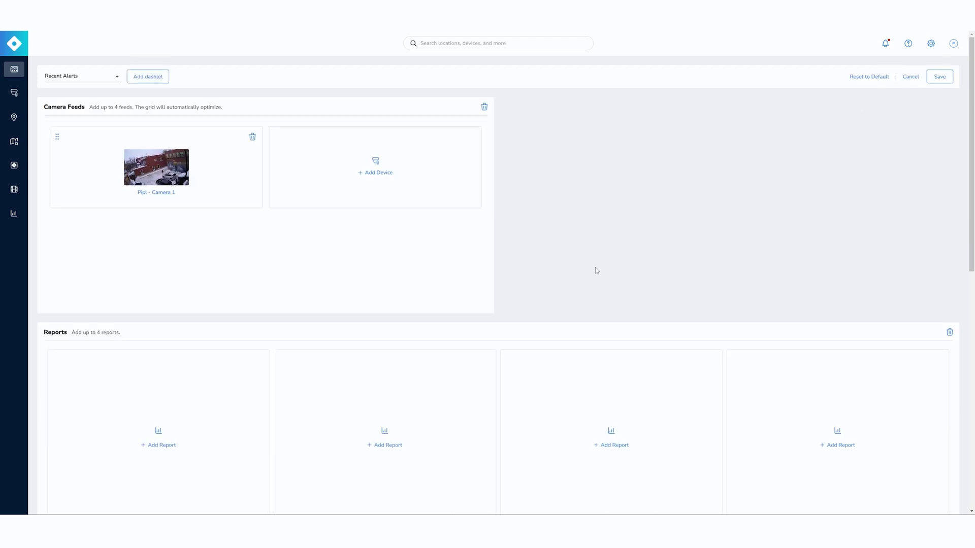
scroll(598, 269, down, 5)
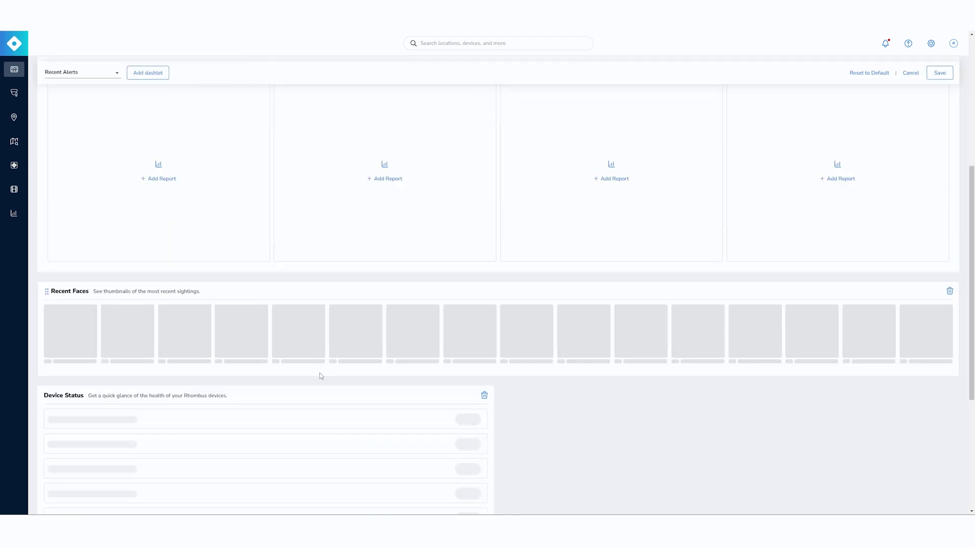
drag(44, 396, 472, 218)
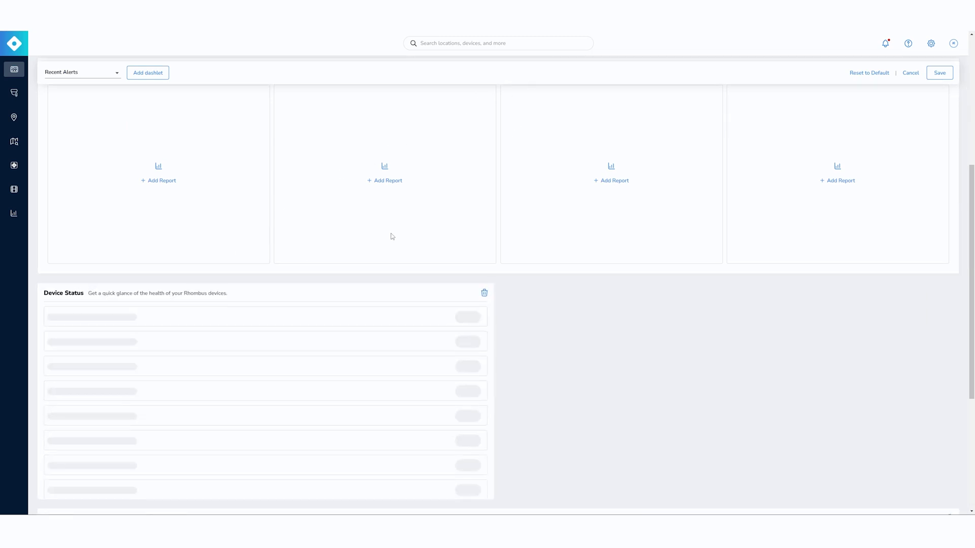
scroll(66, 289, up, 3)
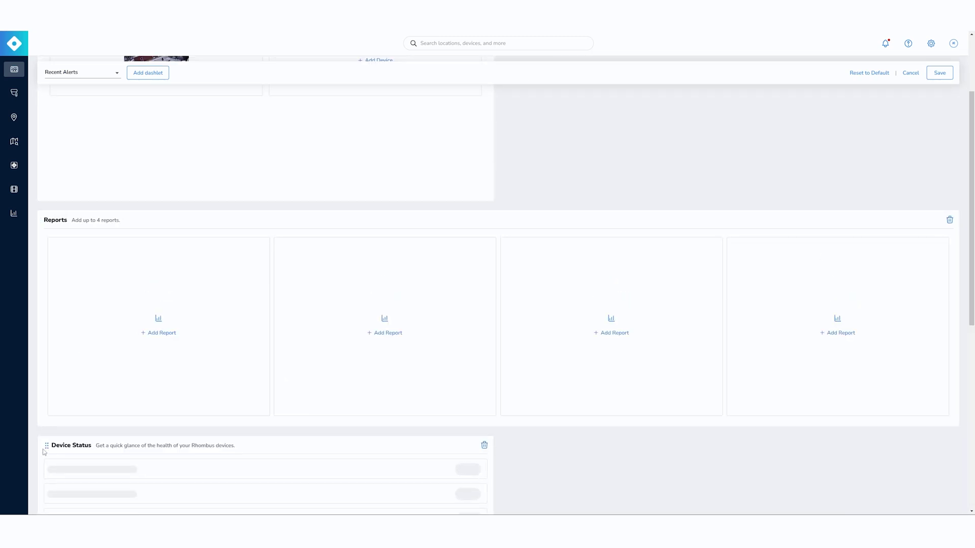
drag(45, 446, 463, 221)
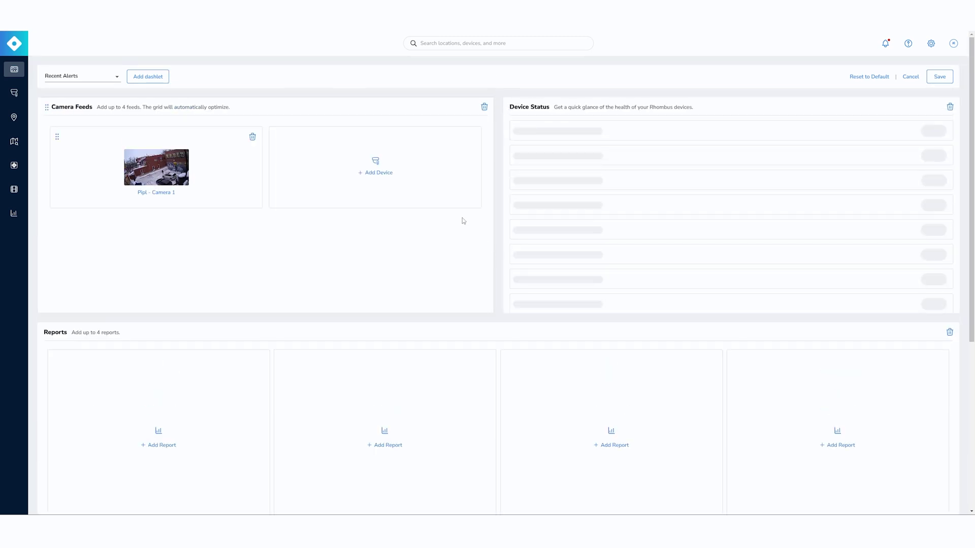
click(940, 77)
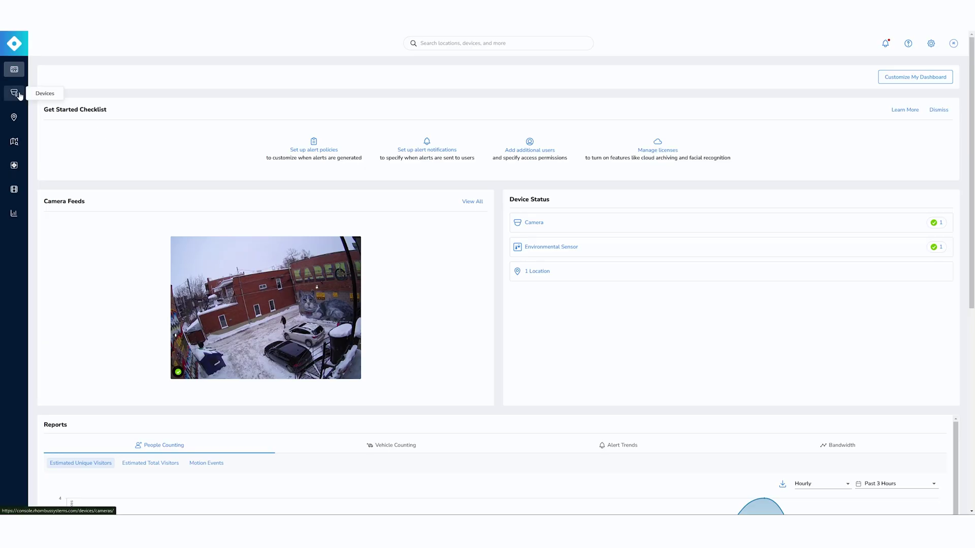
Open Pipl - Camera 1 from the devices list and view its live feed, settings and details.
click(19, 95)
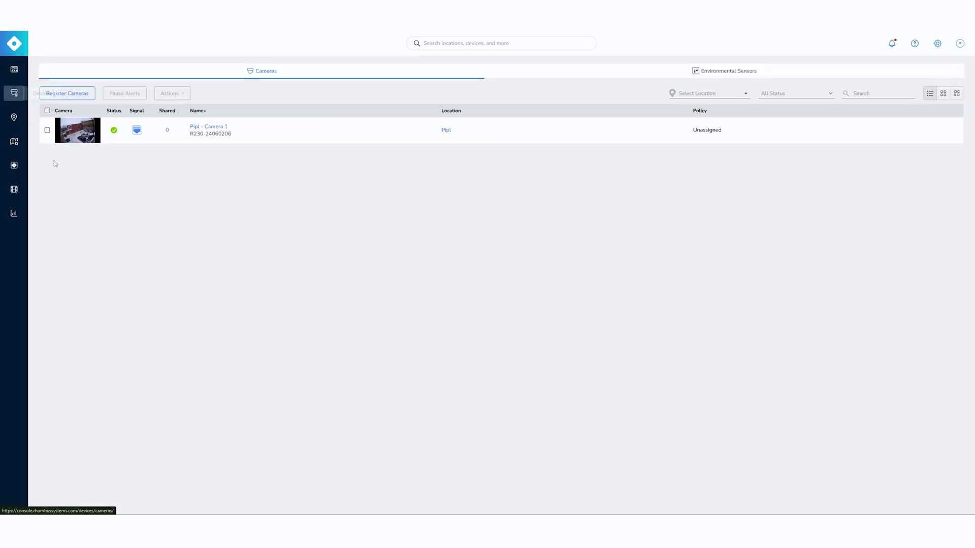
click(222, 127)
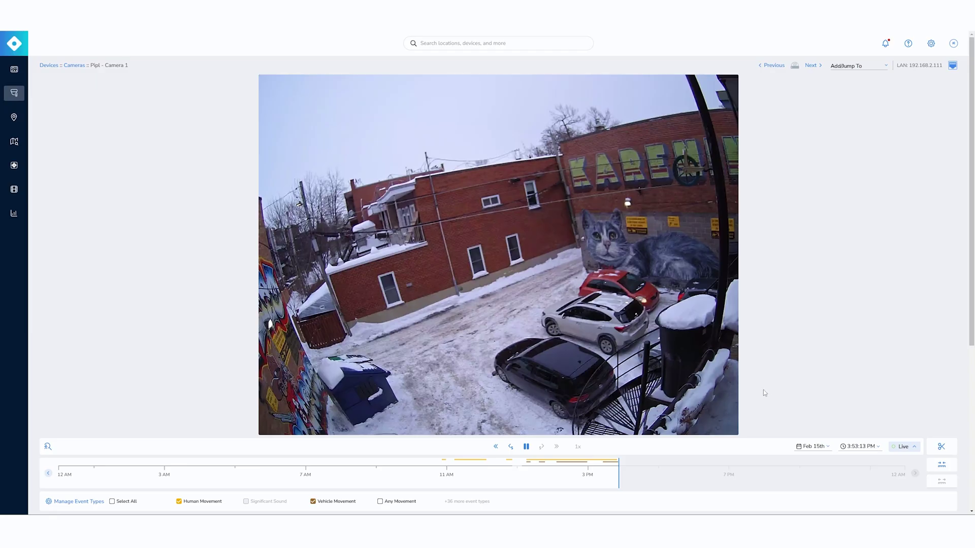
scroll(776, 386, down, 2)
scroll(793, 383, down, 3)
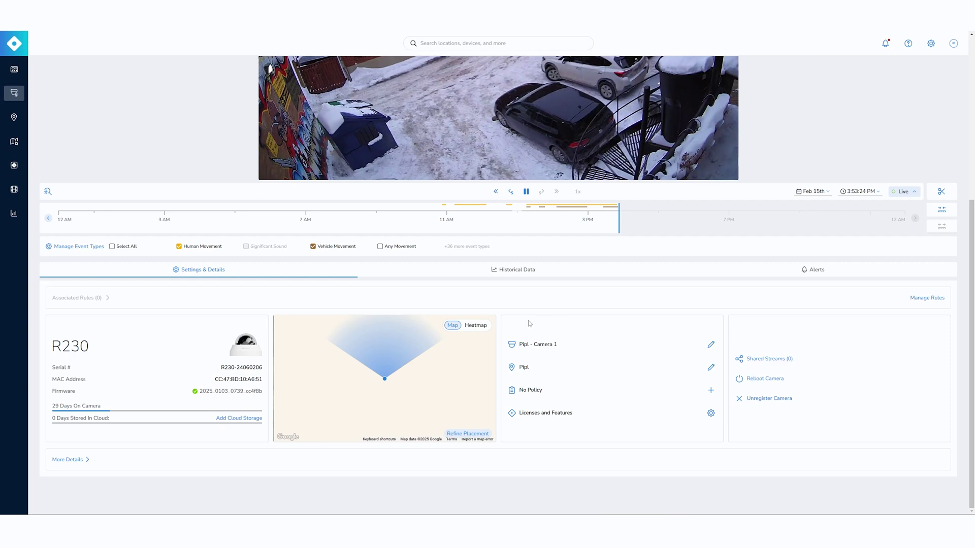
Show the camera's heatmap instead of the map and check the event types available for its timeline.
click(476, 327)
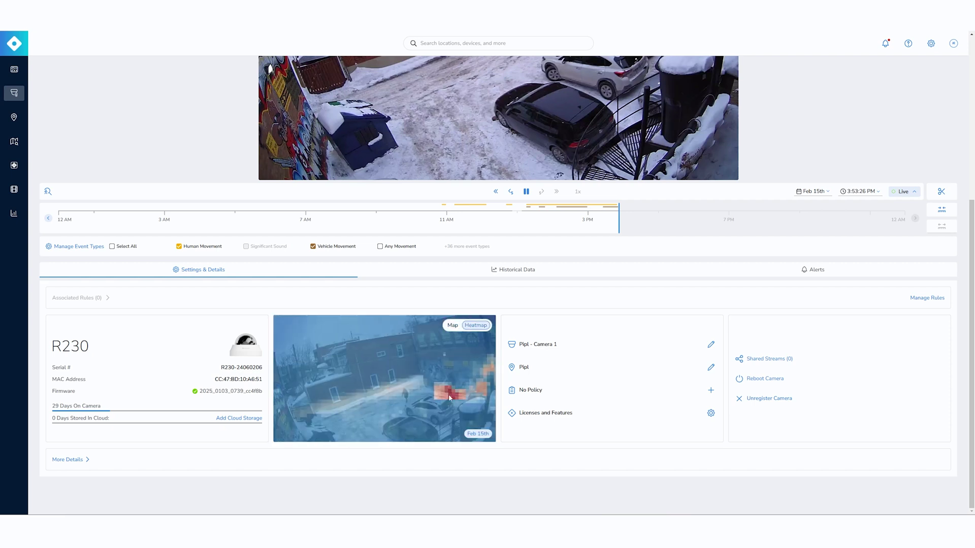
click(85, 250)
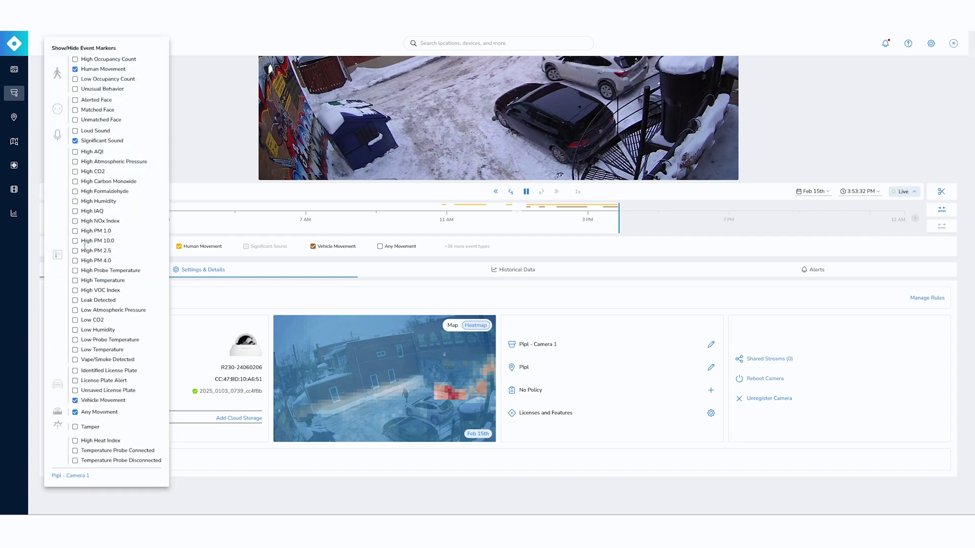
click(190, 290)
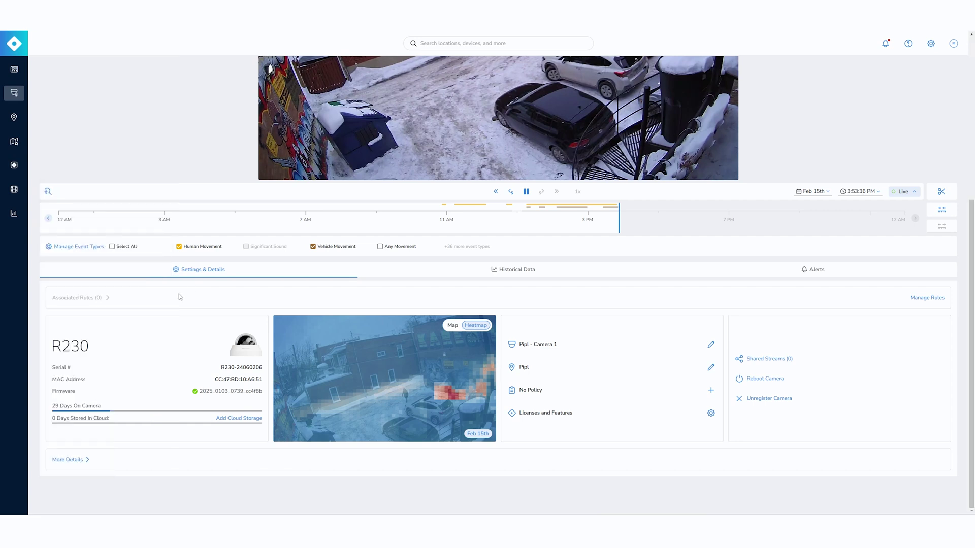